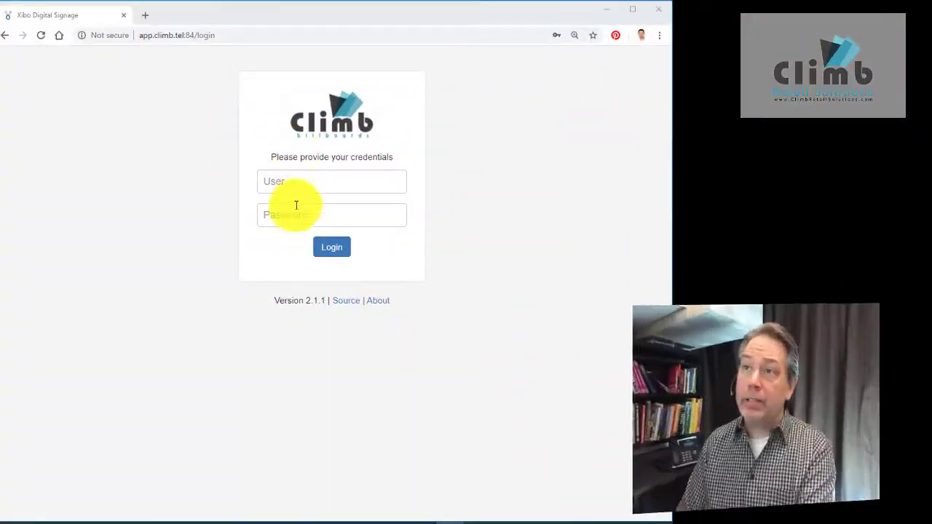
Sign in to Xibo with the saved autofill login
left_click(301, 179)
type("franklin")
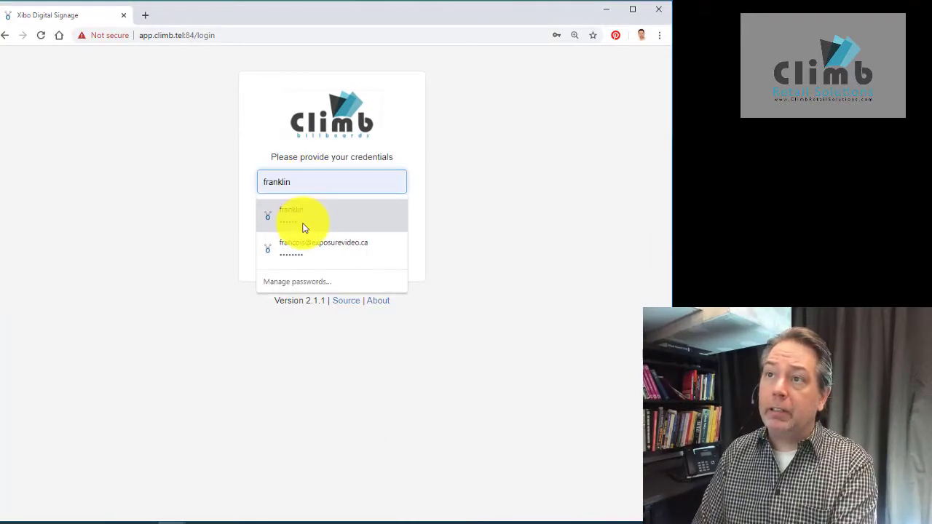
left_click(303, 218)
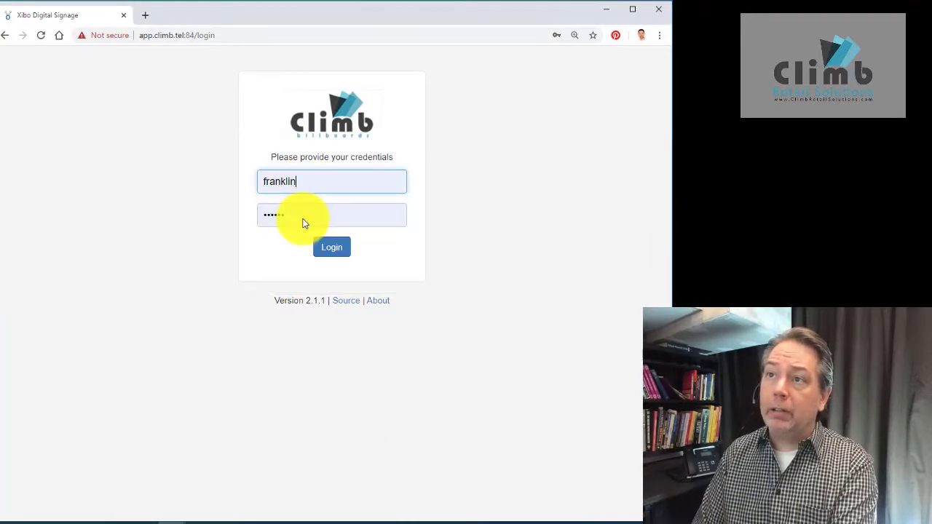
left_click(329, 251)
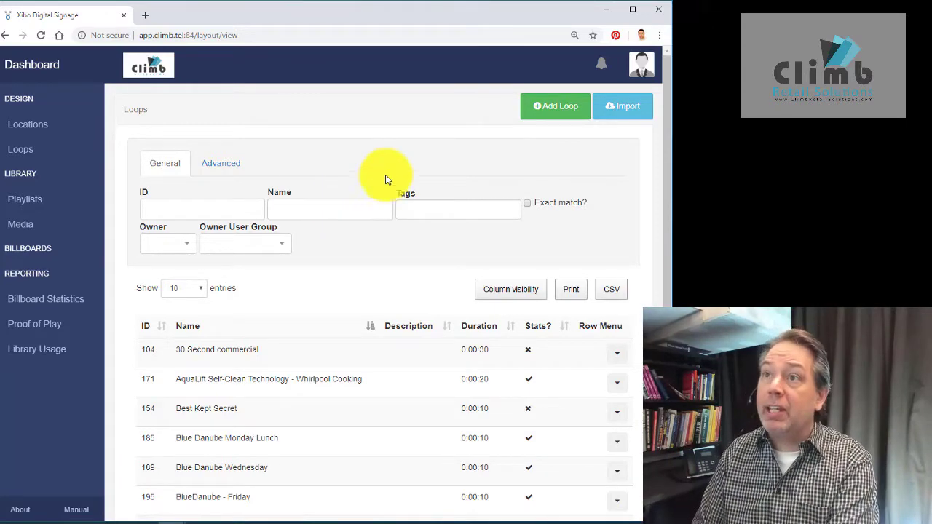
Add and save a loop named 'Franklin - 2020 - Exterior' tagged 'Franklin 2020'
left_click(541, 110)
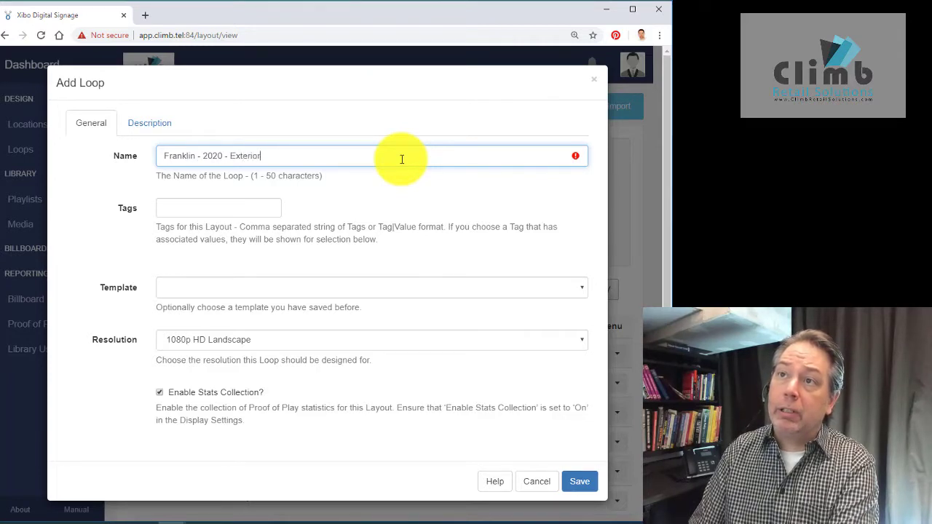
key("Tab")
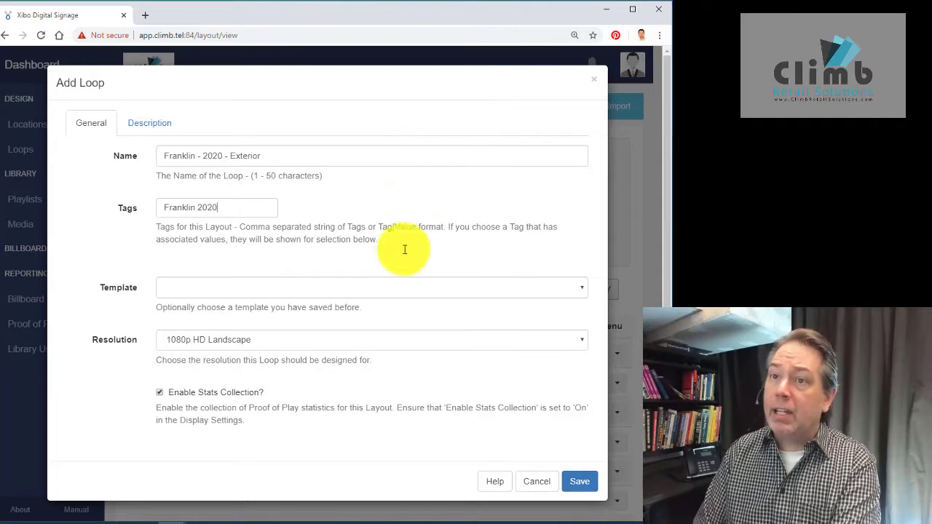
left_click(583, 482)
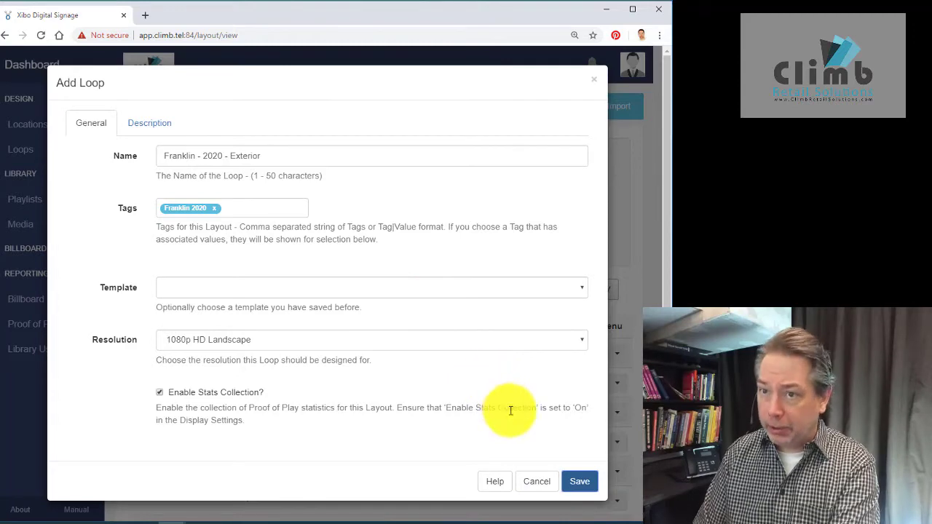
left_click(577, 481)
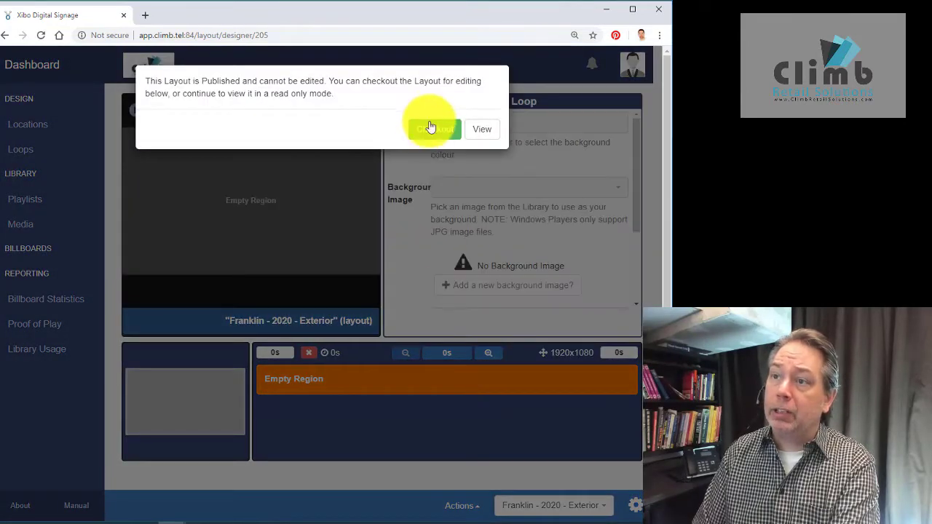
Check out the loop and upload Franklin-2020.png from billboards\Franklin as an Image widget
left_click(431, 127)
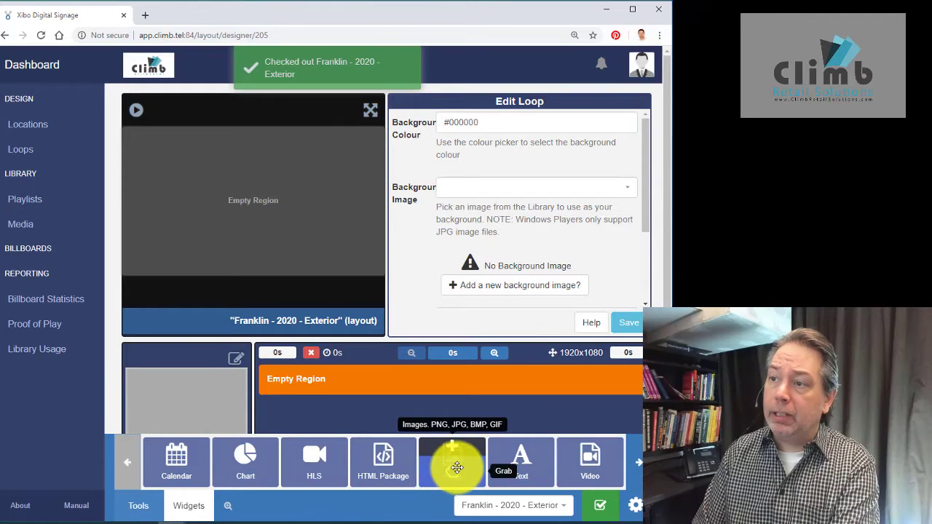
left_click_drag(456, 466, 399, 383)
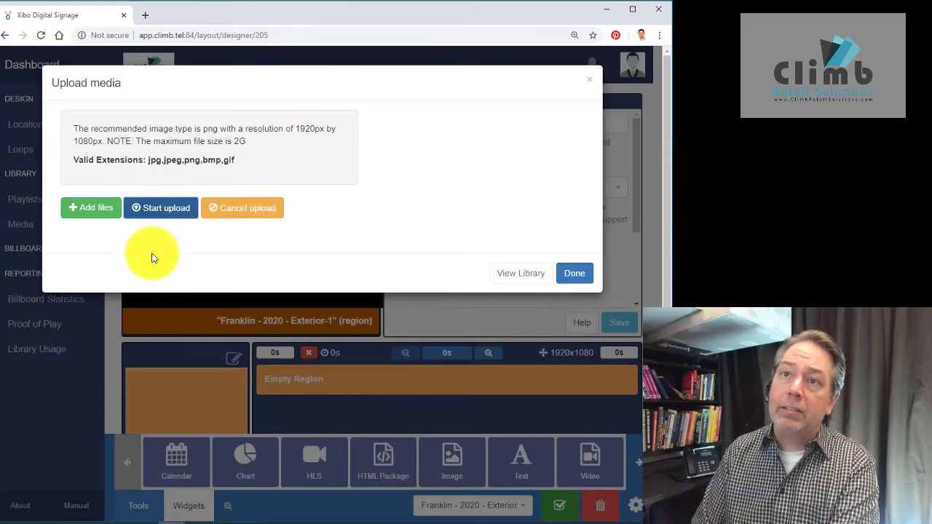
left_click(93, 215)
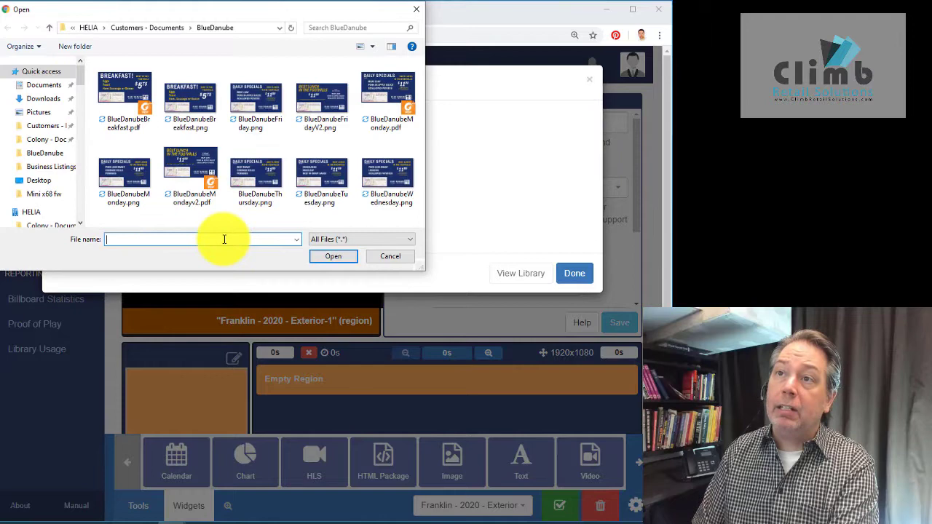
left_click(224, 239)
type("C:\\Users\\Dar\\Desktop\\billboards\\Franklin")
key("Return")
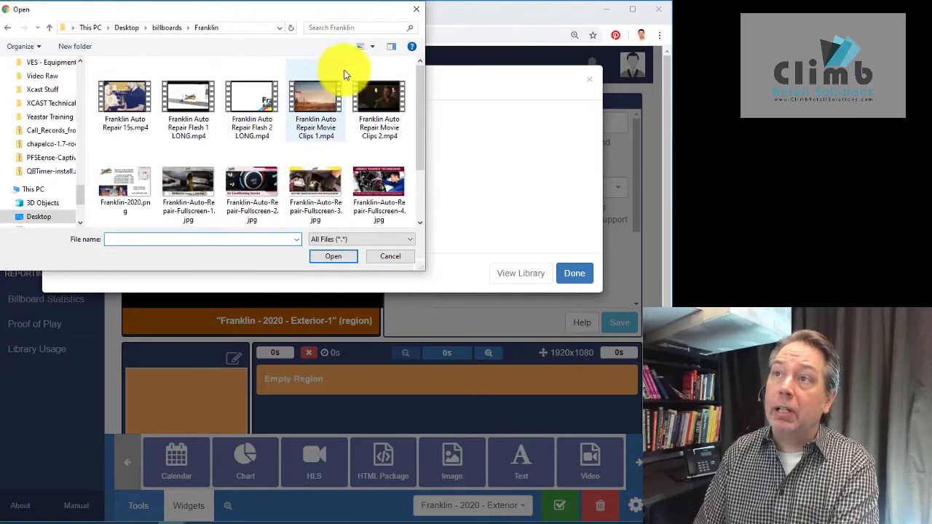
left_click_drag(422, 91, 426, 123)
left_click(127, 130)
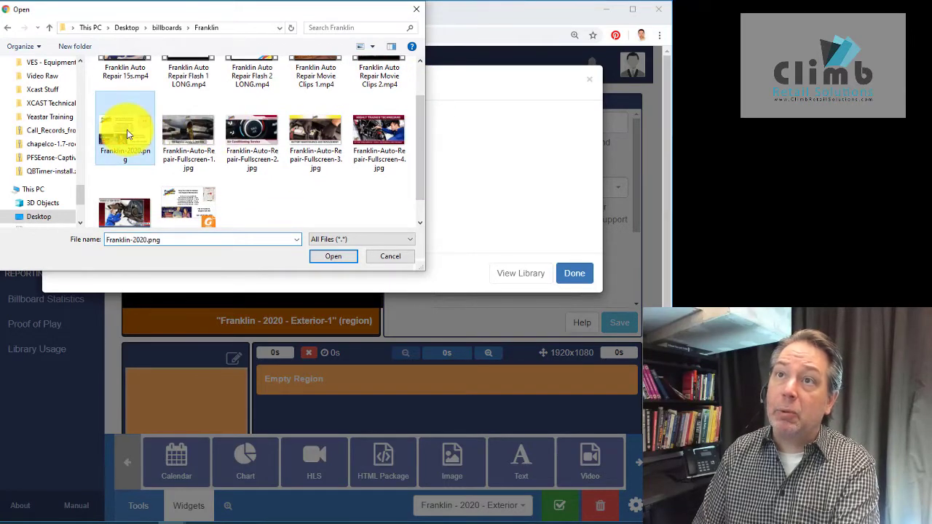
double_click(127, 129)
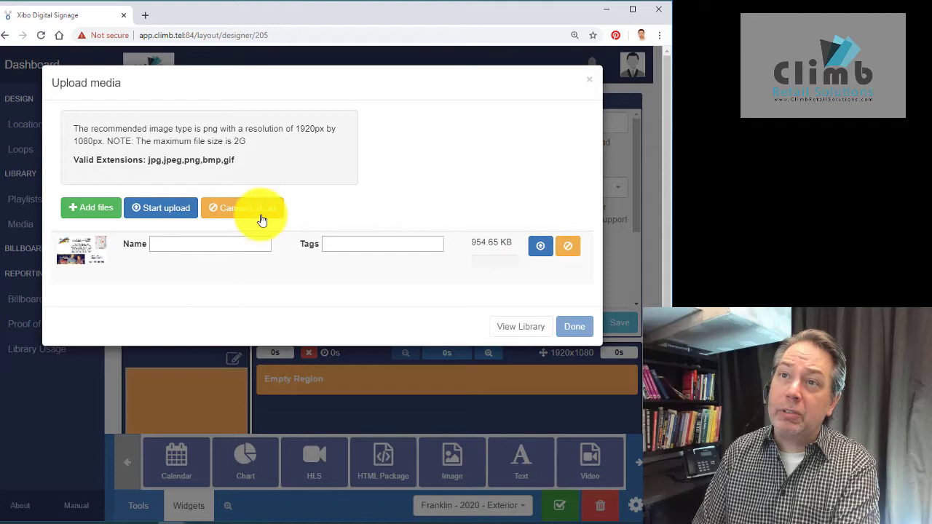
left_click(169, 213)
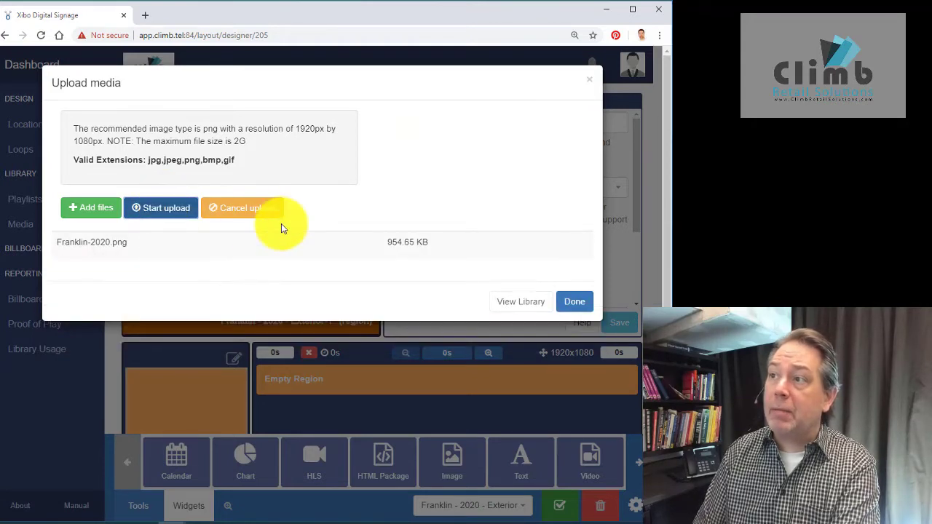
left_click(572, 303)
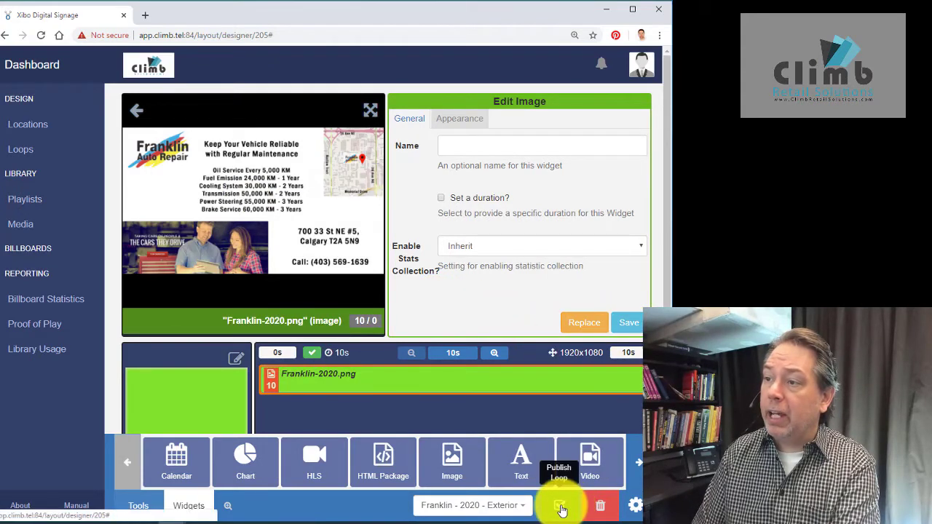
Publish Franklin - 2020 - Exterior, view it read-only, and go back to the Loops list
left_click(561, 507)
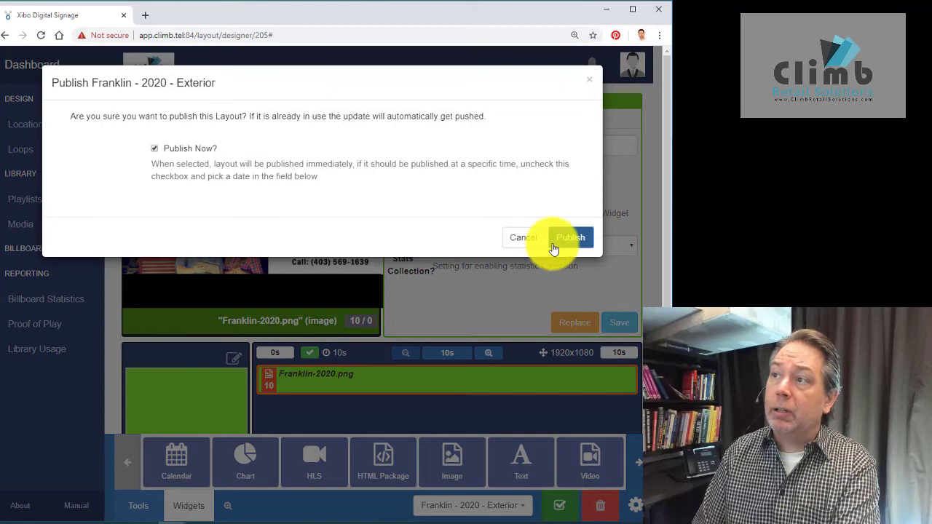
left_click(572, 239)
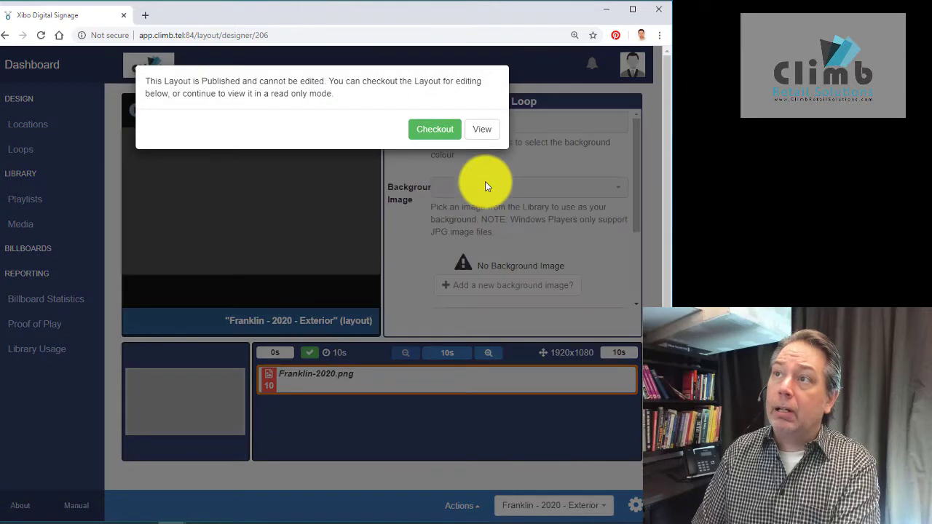
left_click(487, 129)
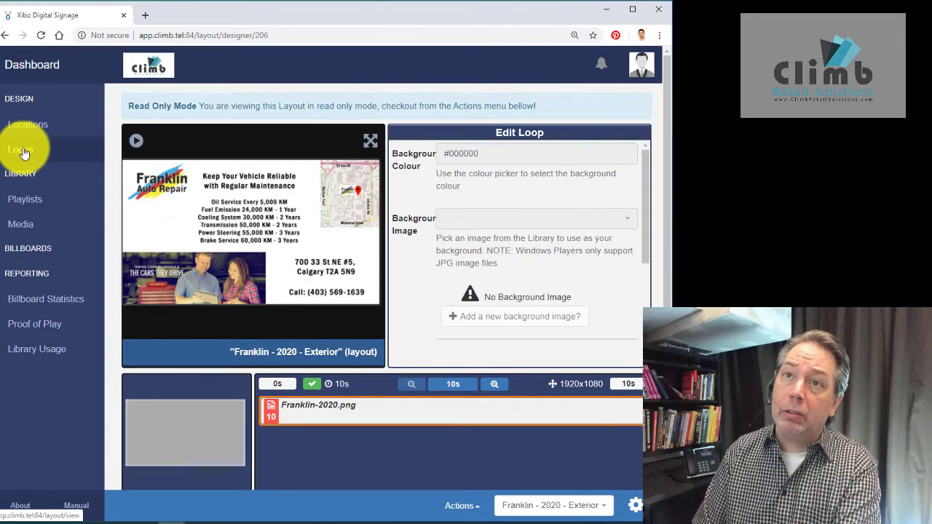
left_click(24, 151)
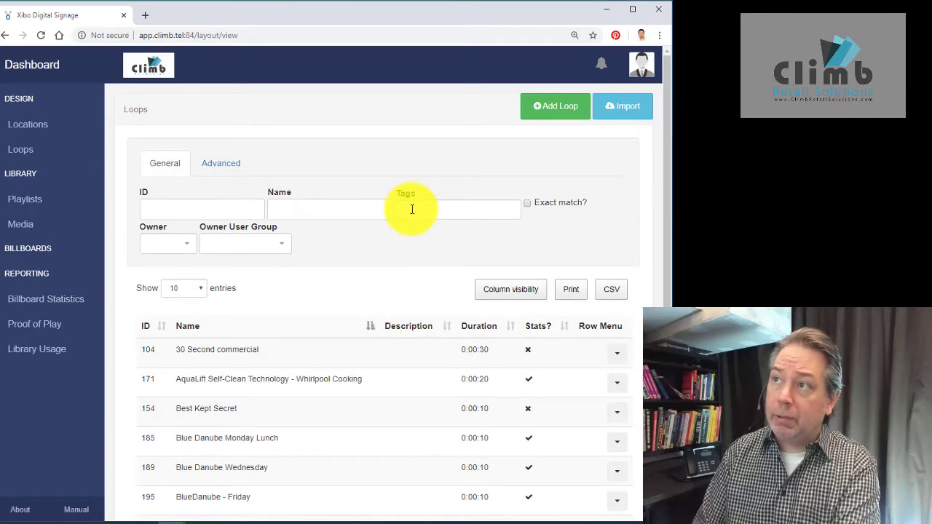
Filter loops by tag 'franklin' and assign Franklin Auto - Outside -2020 to Franklin Automotive (CRS1000)
type("t")
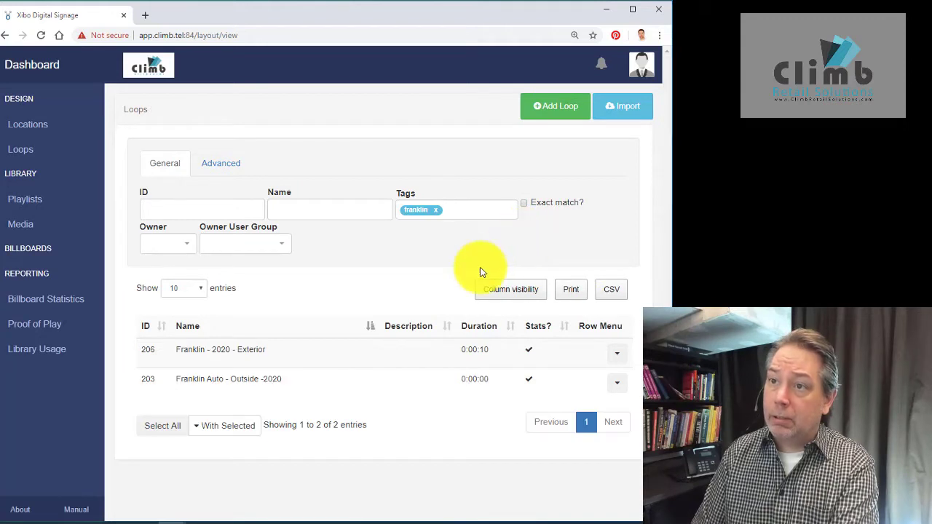
left_click(617, 384)
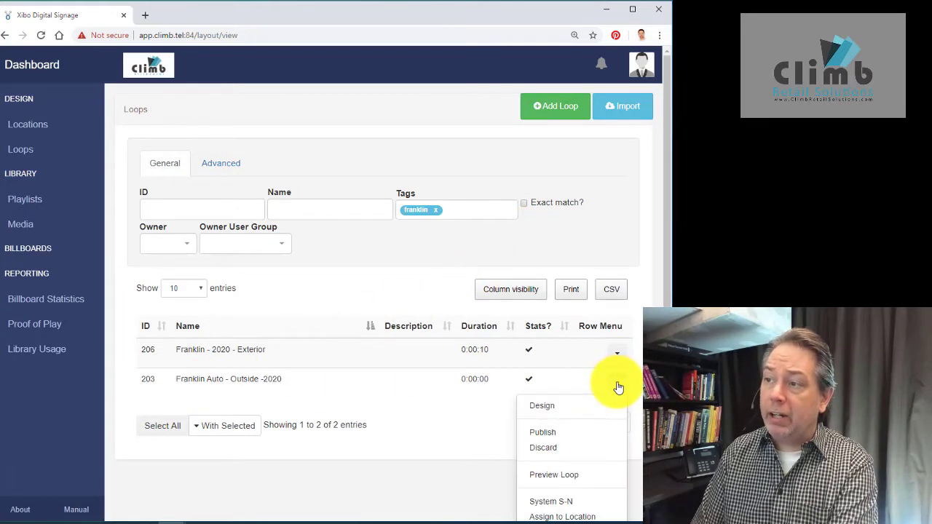
left_click(567, 517)
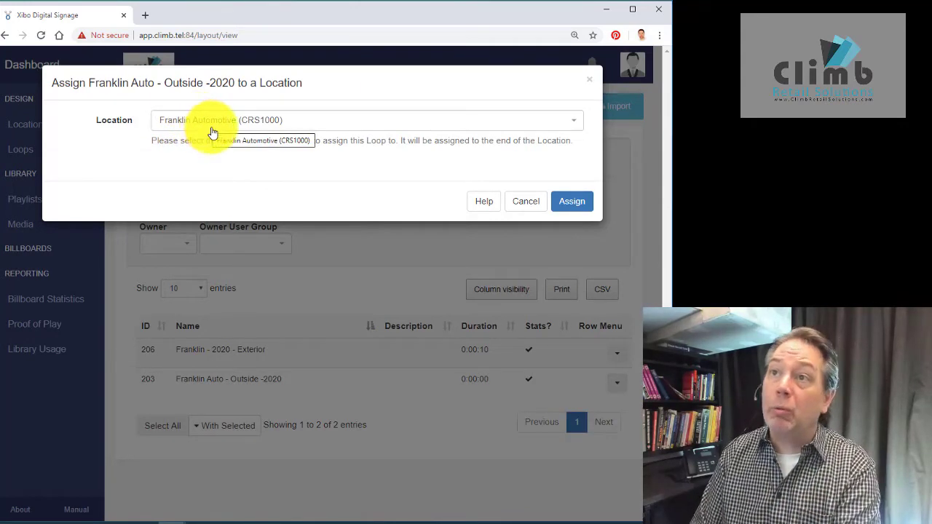
left_click(571, 201)
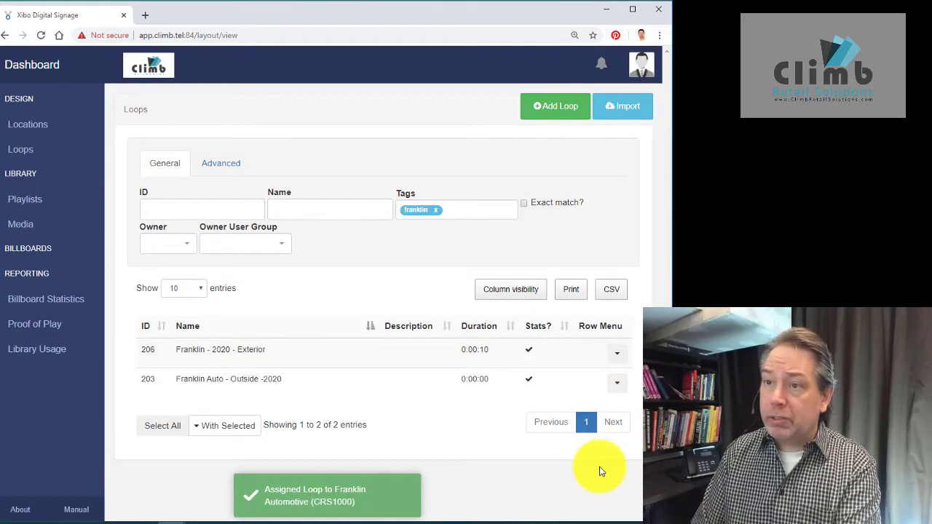
Assign Franklin Auto - Outside -2020 to the Matador Pizza location as well
left_click(617, 385)
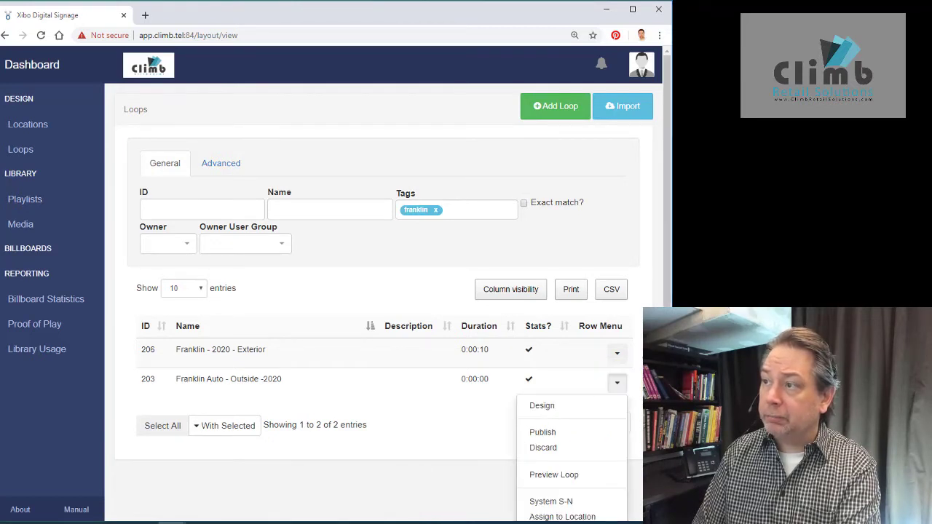
scroll(603, 441, "down", 2)
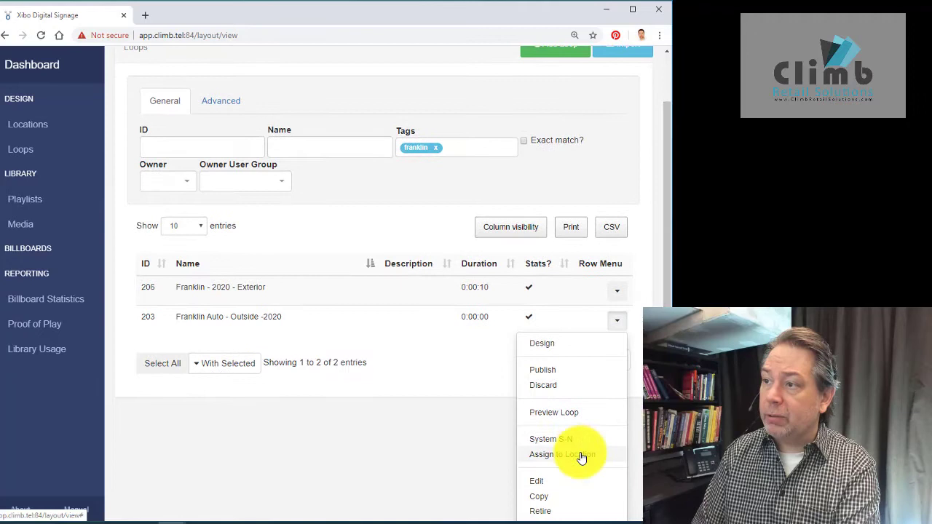
left_click(580, 455)
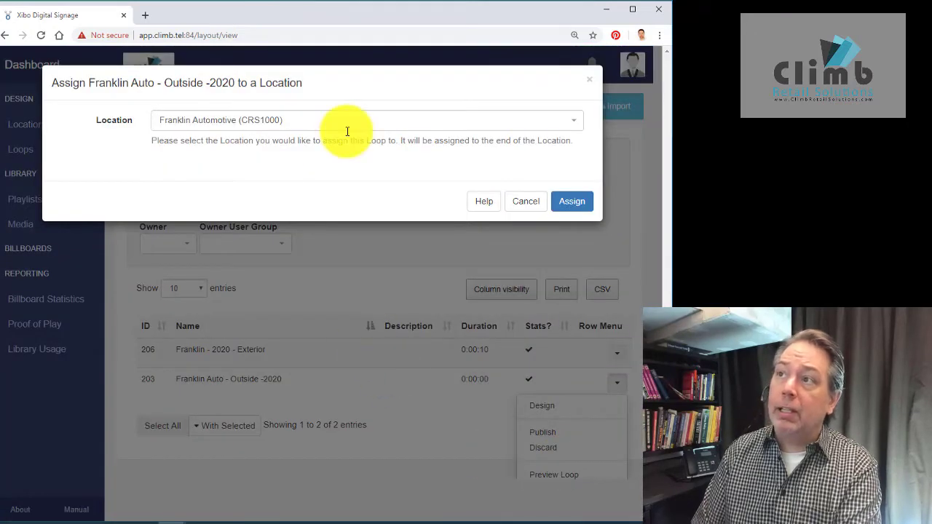
left_click(551, 122)
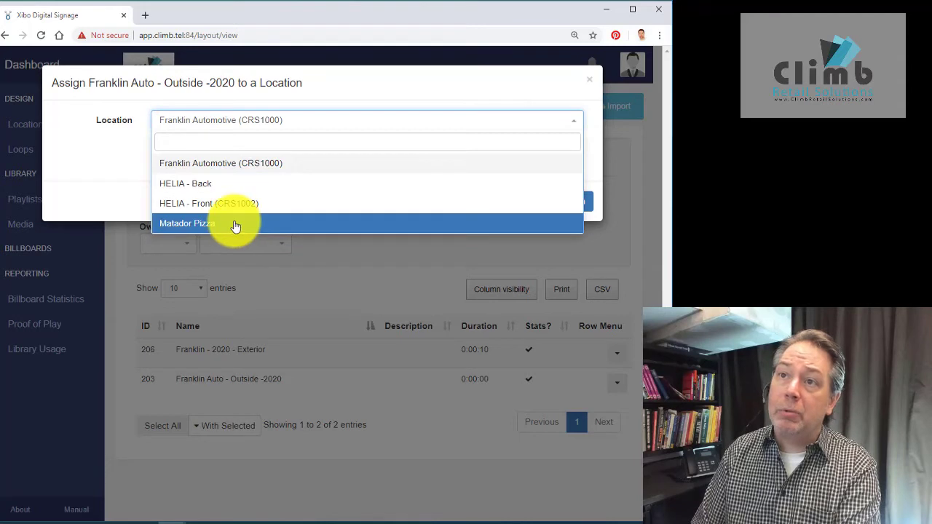
left_click(201, 228)
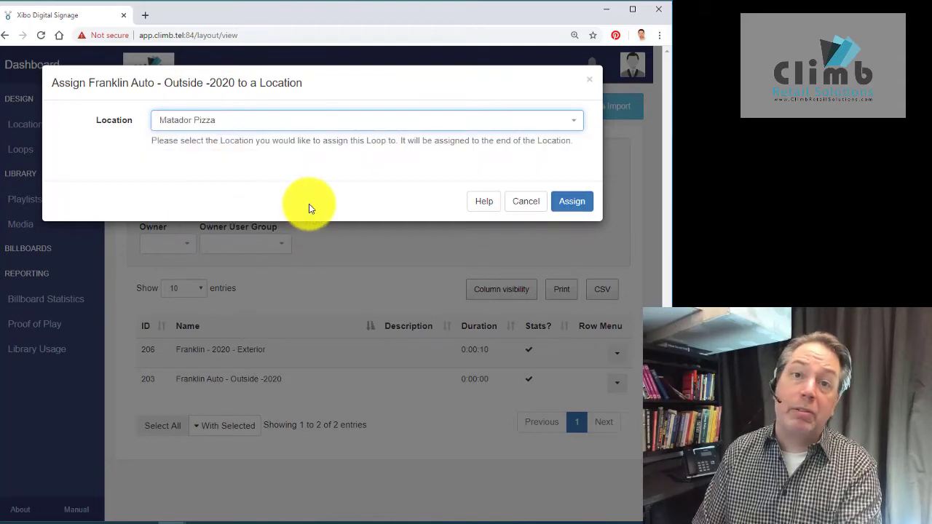
left_click(580, 201)
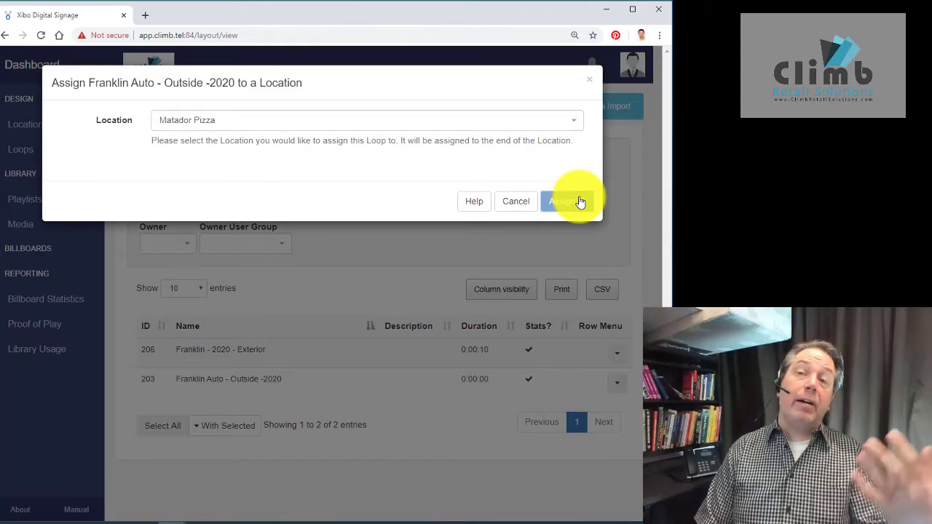